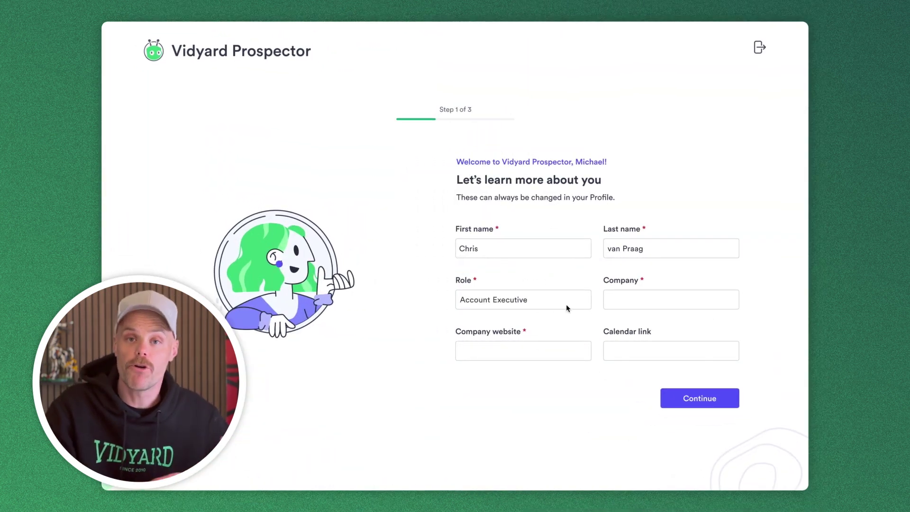
Fill in company Vidyard, website vidyard.com and the calendar link, then continue to Territory
type("Vidyard")
type("vidyard.com")
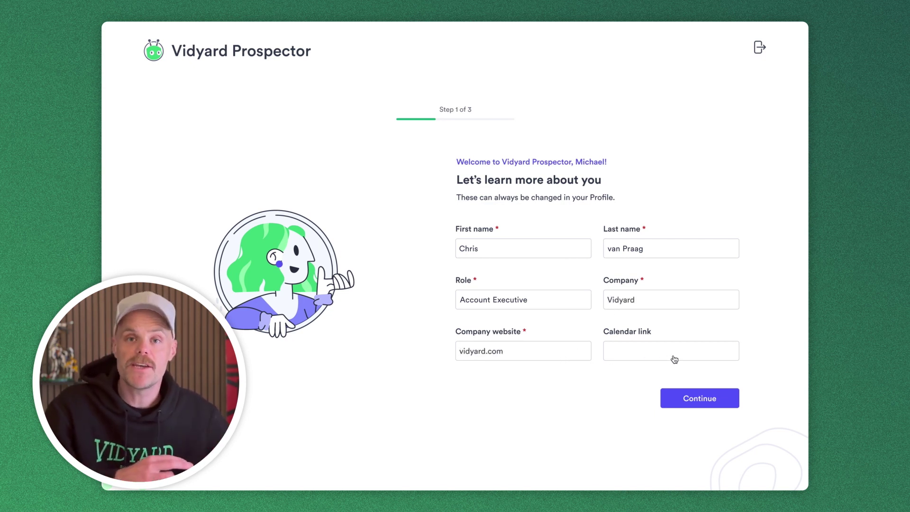
type("my-vidyard.calendly.com")
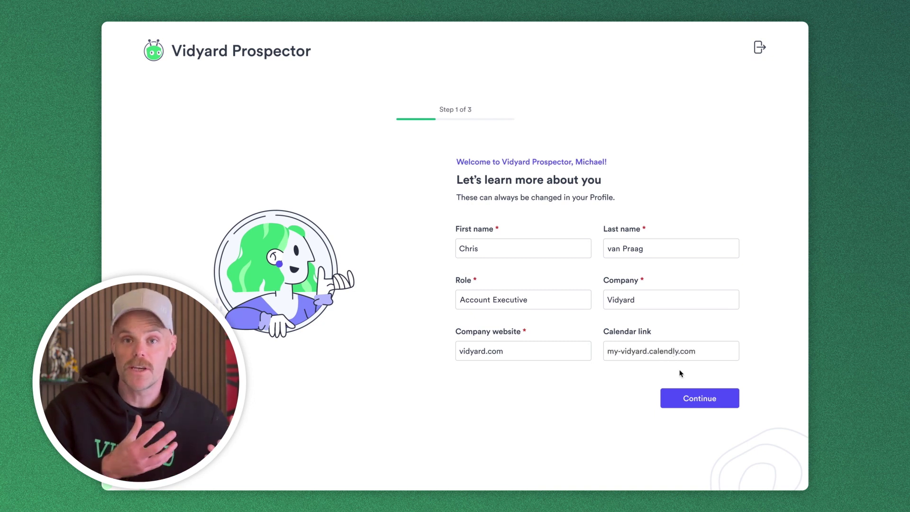
left_click(692, 399)
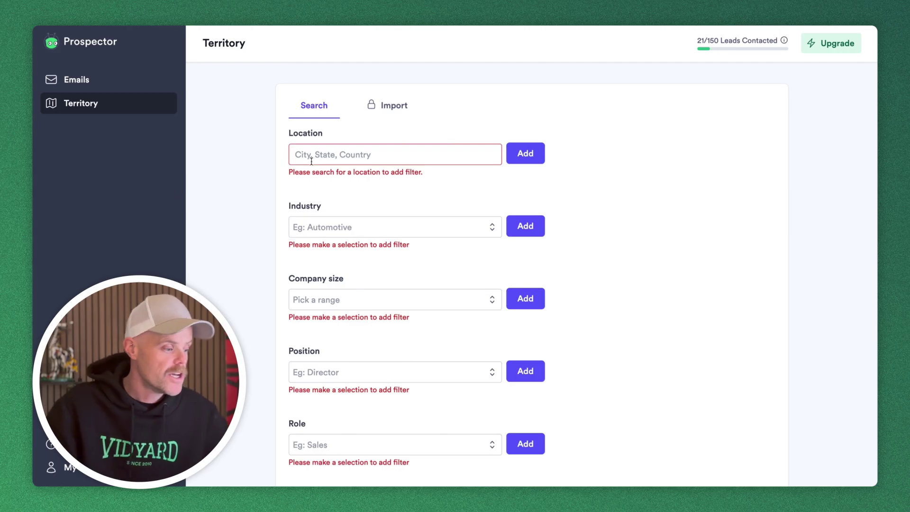
Add United States as a location filter and Business Supplies And Equipment as an industry filter
type("ed States")
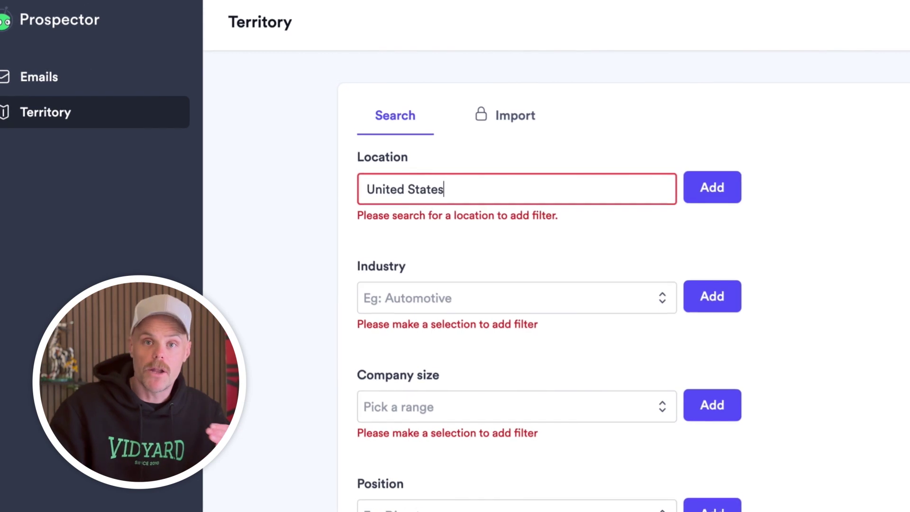
left_click(525, 153)
left_click(577, 190)
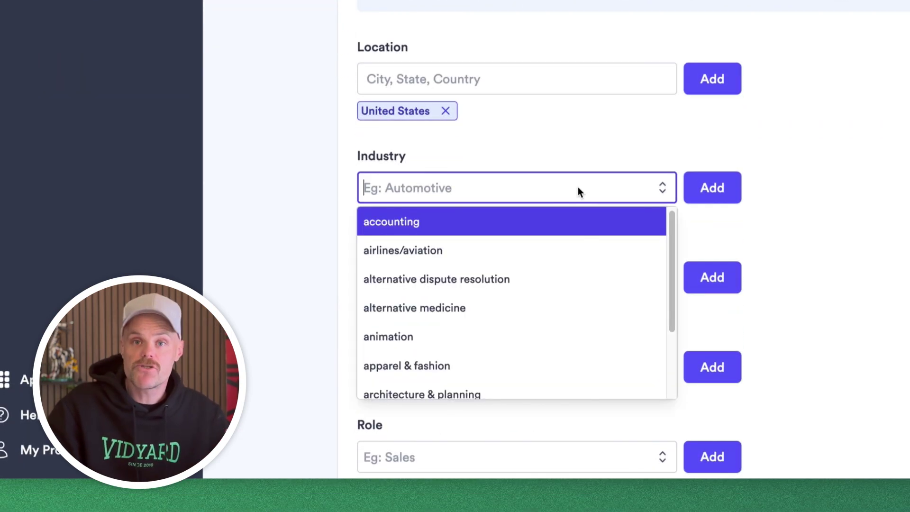
scroll(545, 258, "down", 3)
scroll(521, 265, "down", 1)
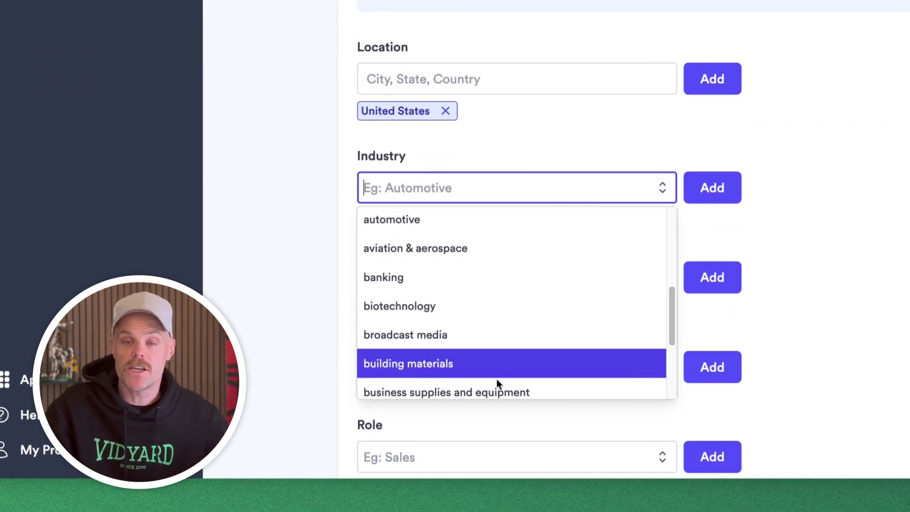
left_click(499, 392)
left_click(704, 190)
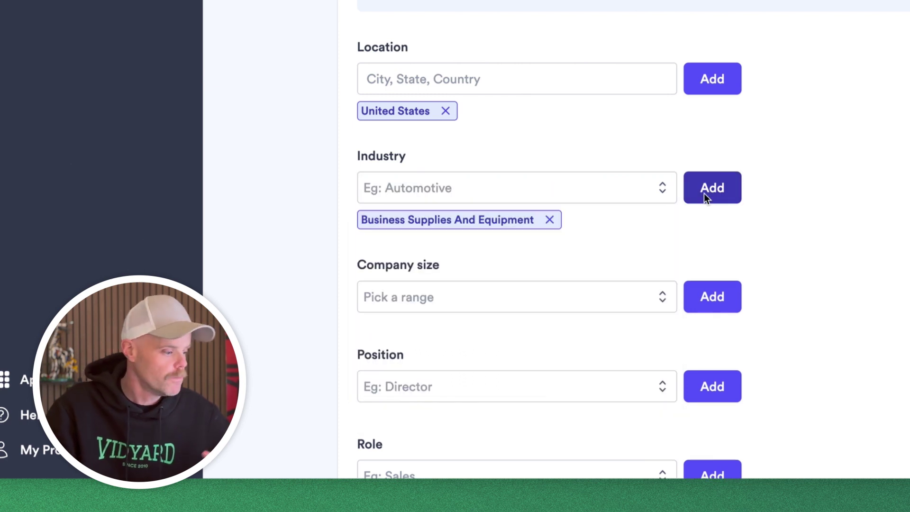
Add filters for company size 51-200, position Director and role Sales
left_click(661, 301)
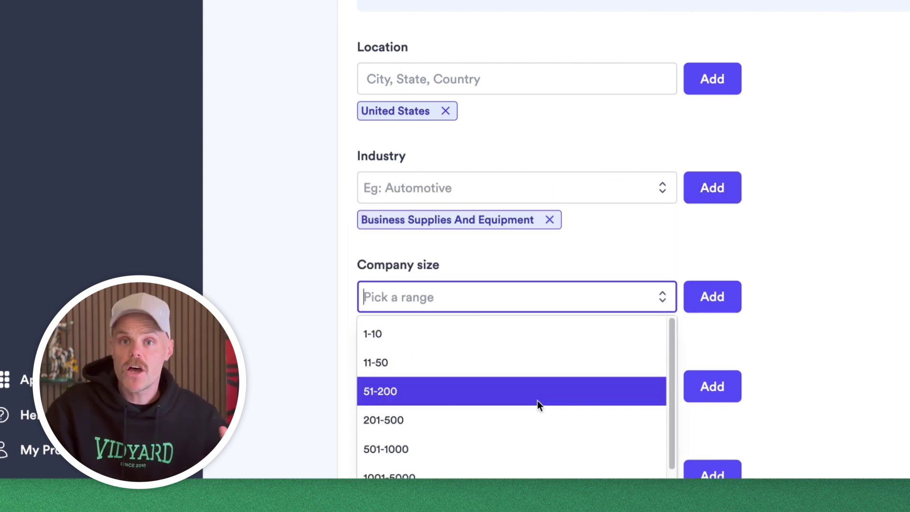
left_click(537, 400)
left_click(732, 300)
scroll(794, 298, "down", 5)
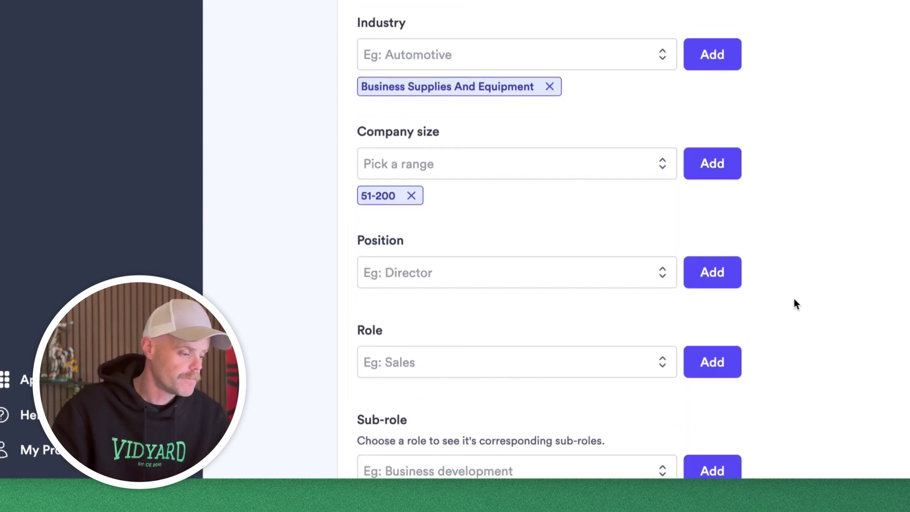
left_click(645, 141)
left_click(480, 288)
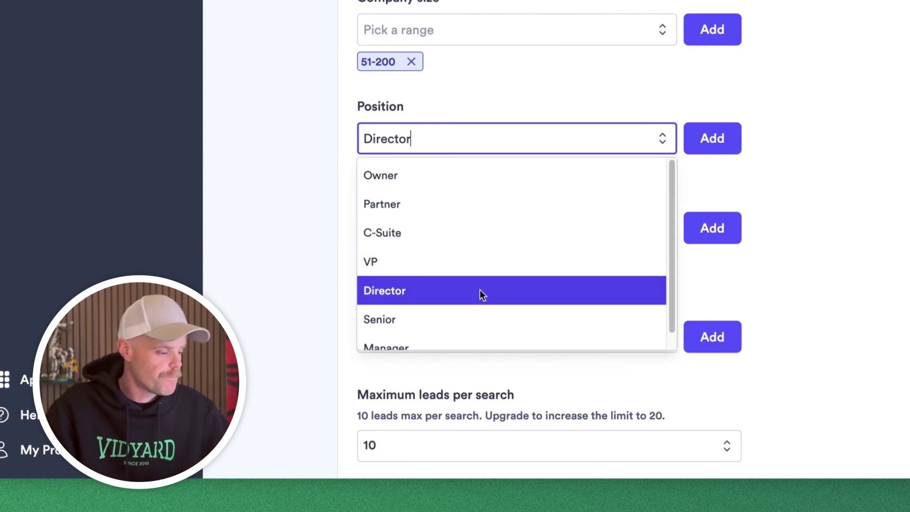
left_click(710, 138)
left_click(661, 254)
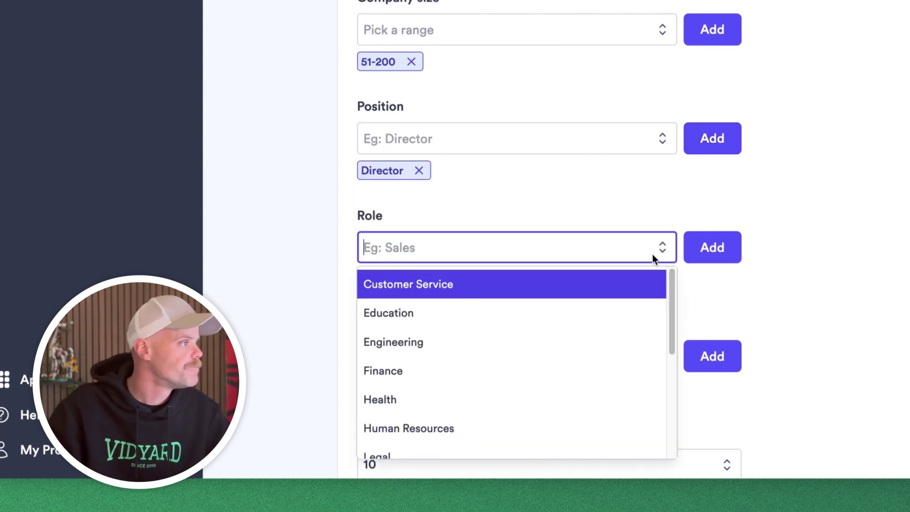
scroll(640, 294, "down", 5)
left_click(485, 408)
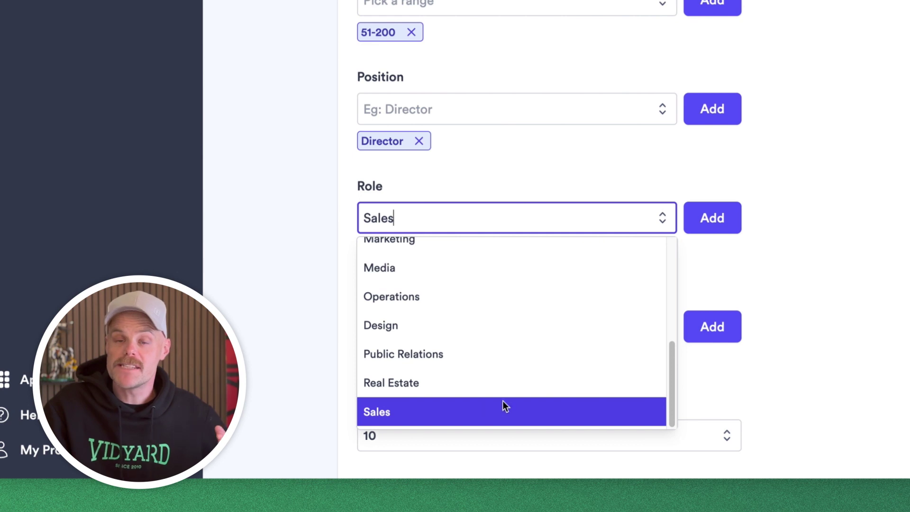
left_click(705, 223)
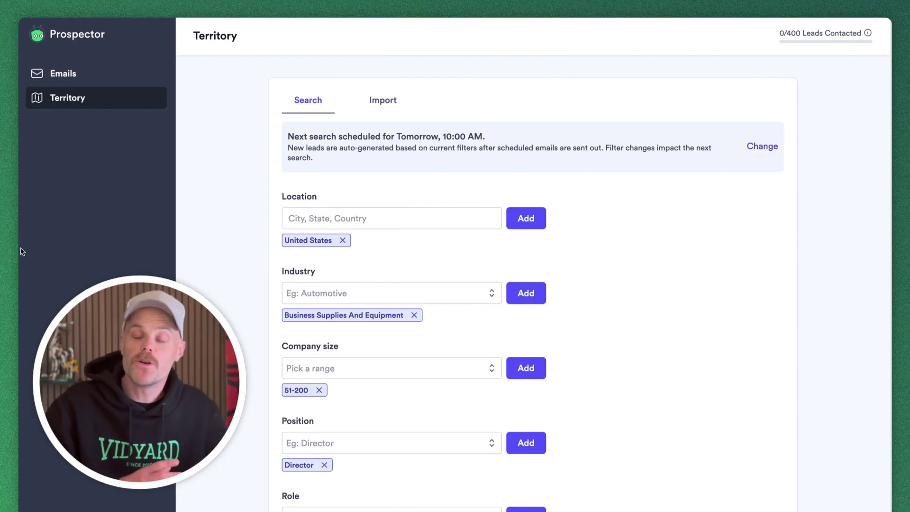
Import leads by uploading Lead List.csv from the Leads folder
left_click(384, 102)
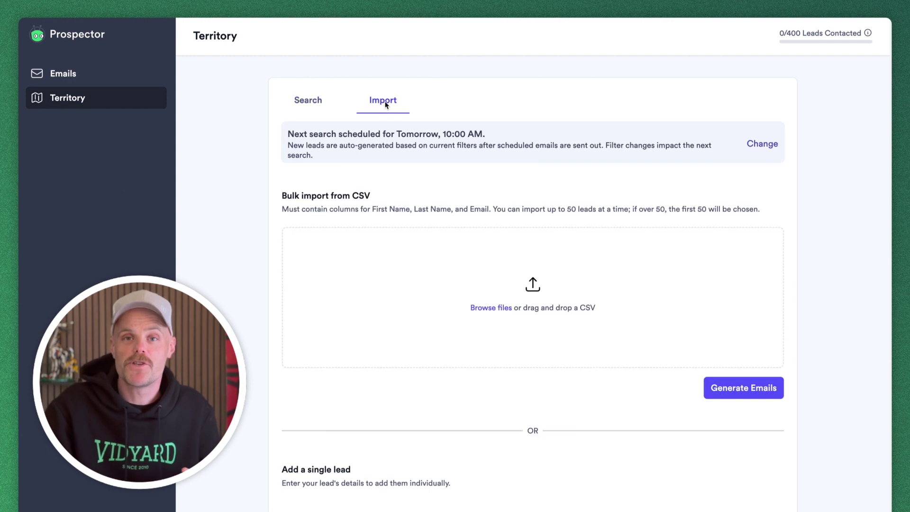
left_click(490, 307)
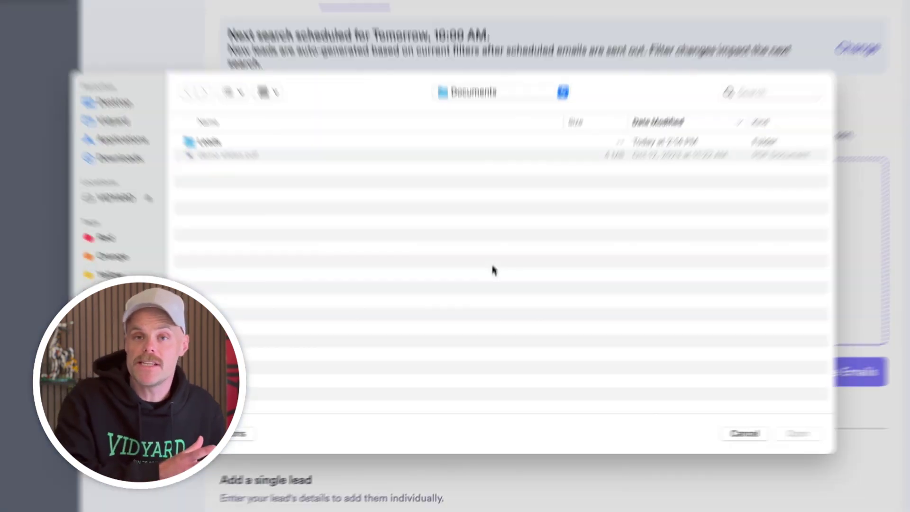
double_click(186, 122)
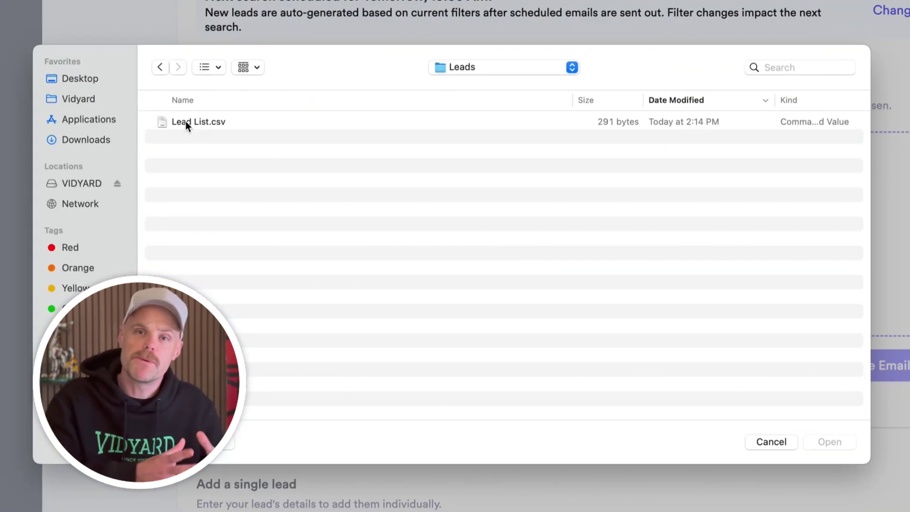
left_click(186, 122)
left_click(834, 445)
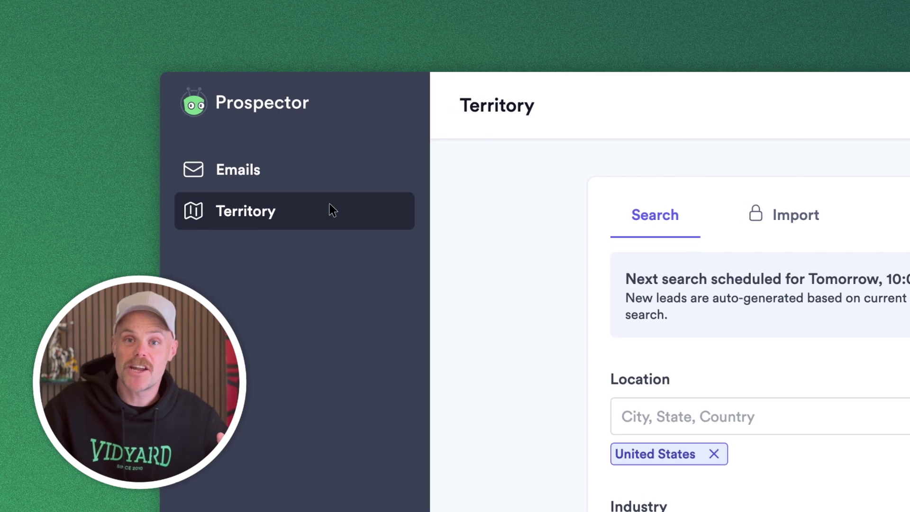
In the scheduled Emails list, view the Activepath email, then the Databank, Ltd. email
left_click(303, 166)
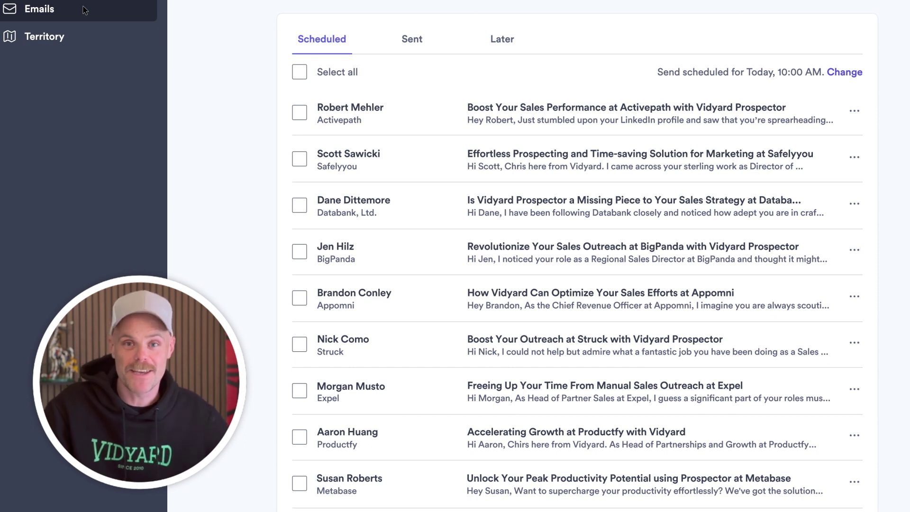
left_click(379, 112)
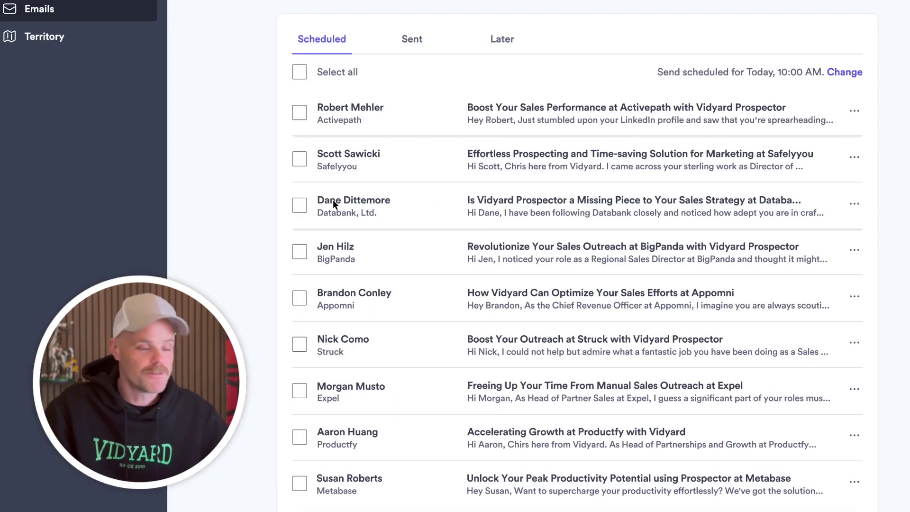
left_click(333, 201)
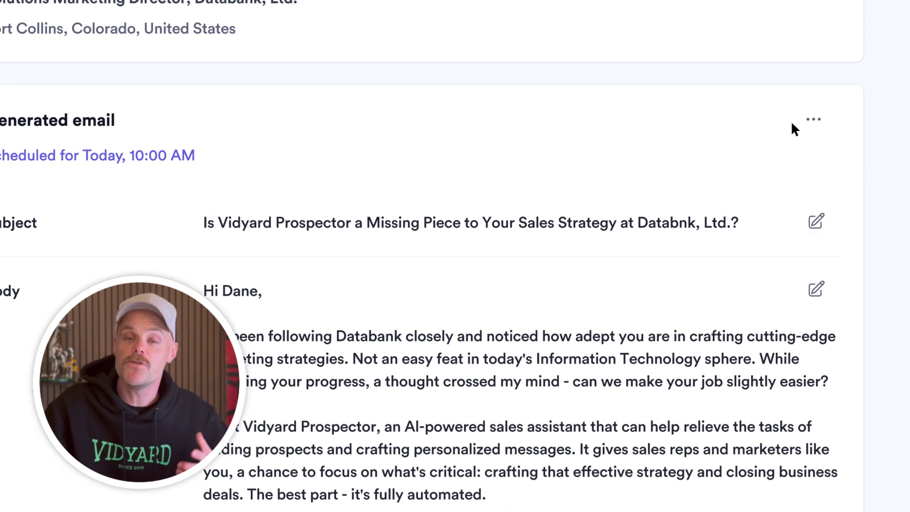
Open and dismiss the generated email's actions menu, then start editing its subject line
left_click(813, 121)
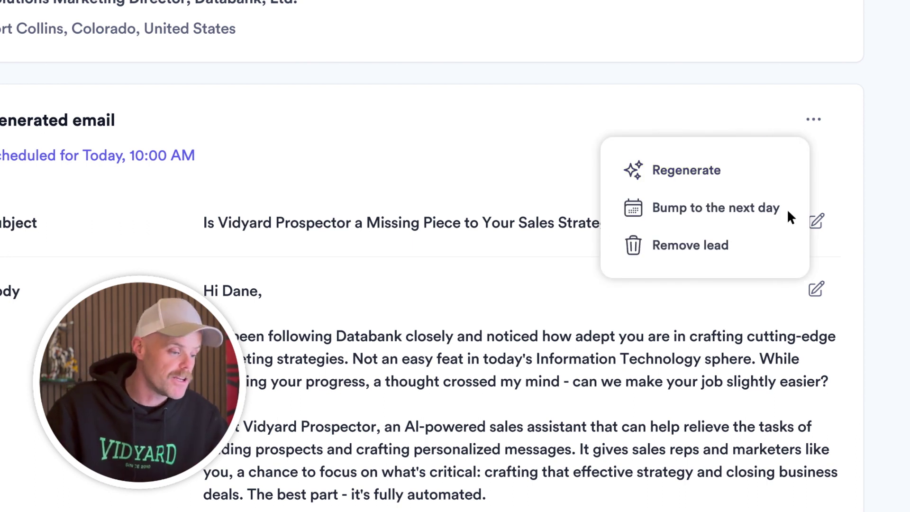
left_click(817, 222)
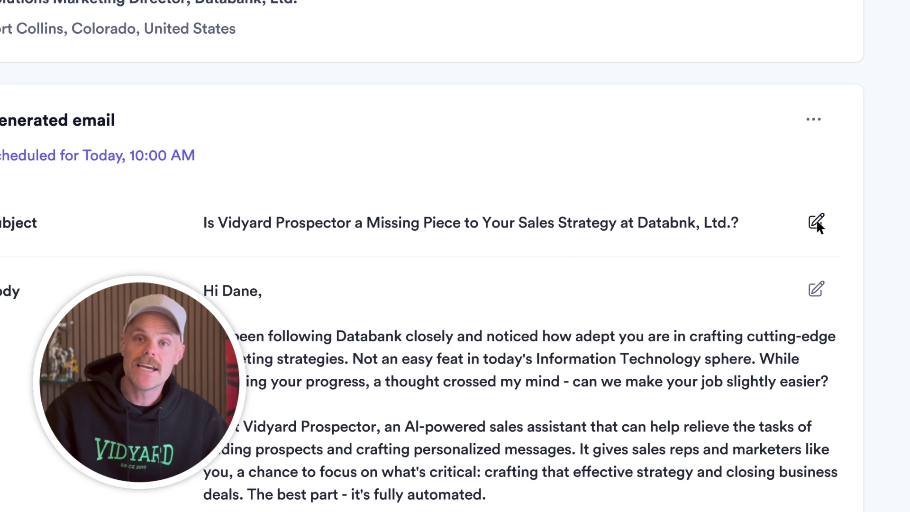
left_click(816, 220)
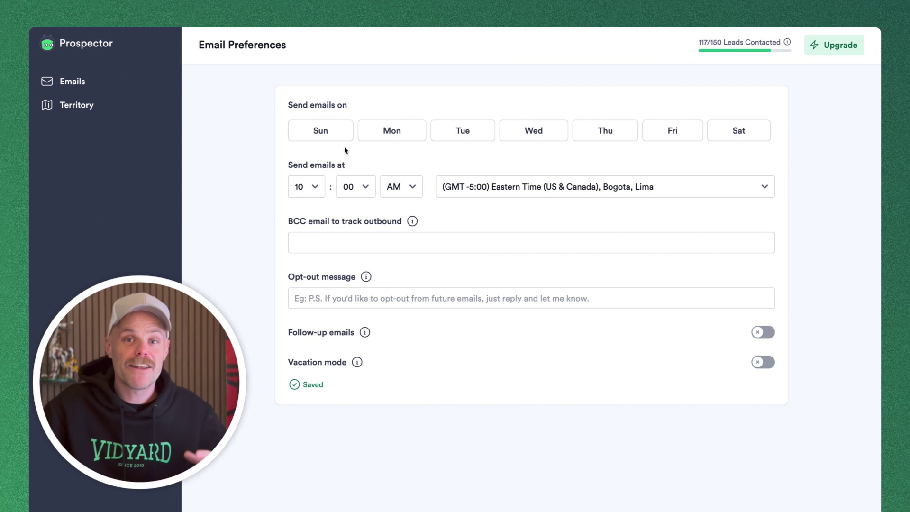
Select Monday through Friday as sending days, change the send hour to 9, and enable follow-up emails
left_click(392, 131)
left_click(458, 136)
left_click(532, 134)
left_click(603, 133)
left_click(658, 136)
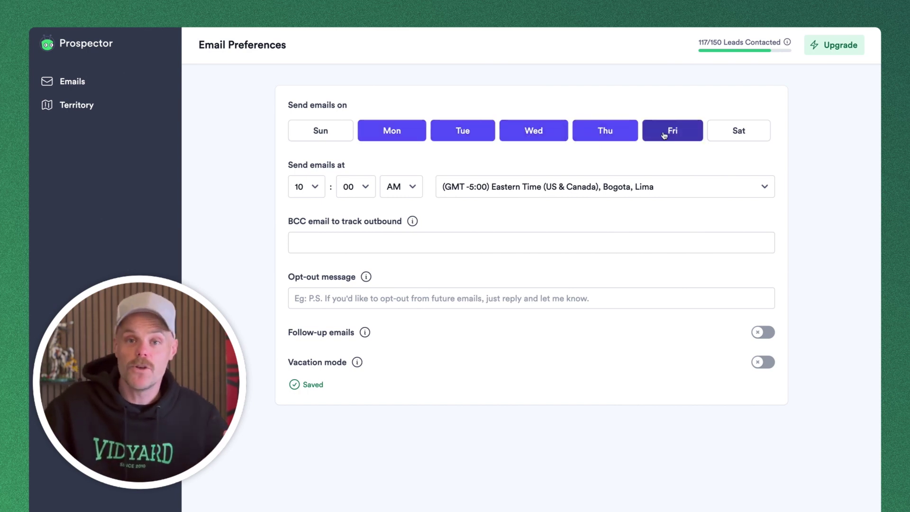
left_click(314, 187)
left_click(314, 174)
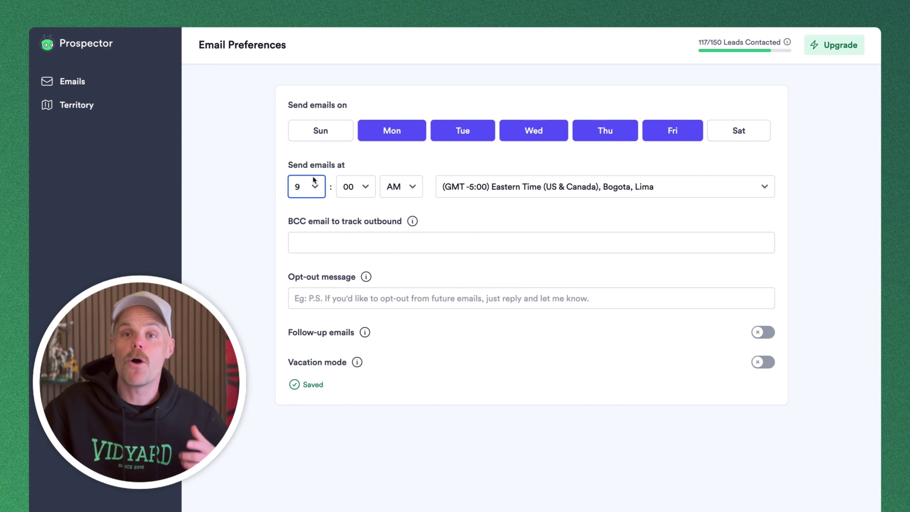
left_click(761, 334)
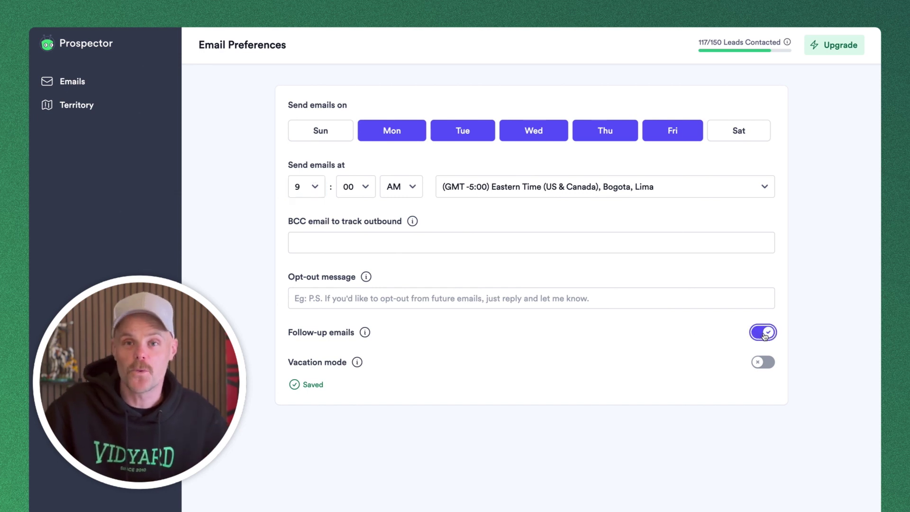